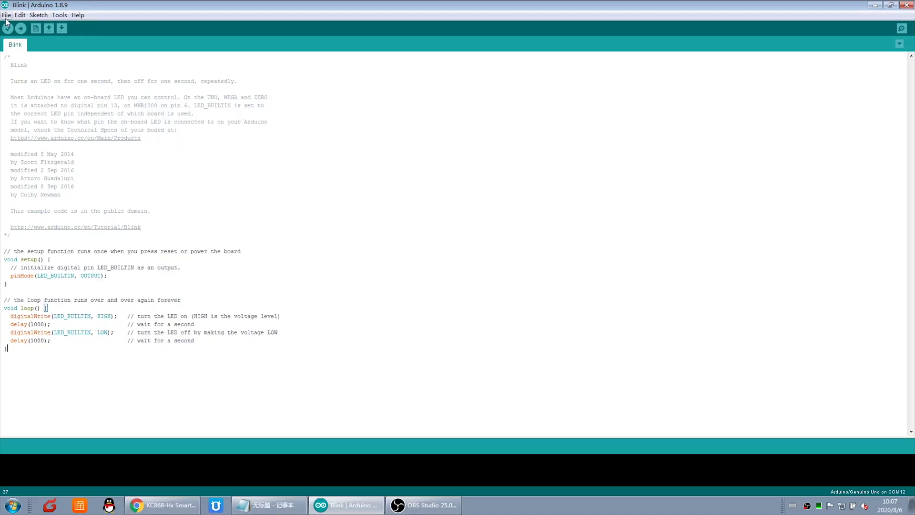
Step: Open the Blink sketch from File > Examples > 01.Basics
click(7, 18)
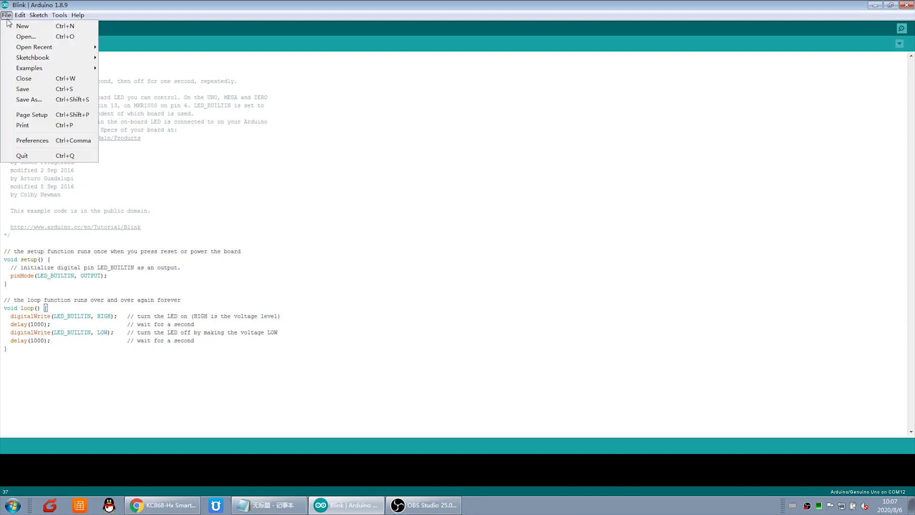
mouse_move(29, 68)
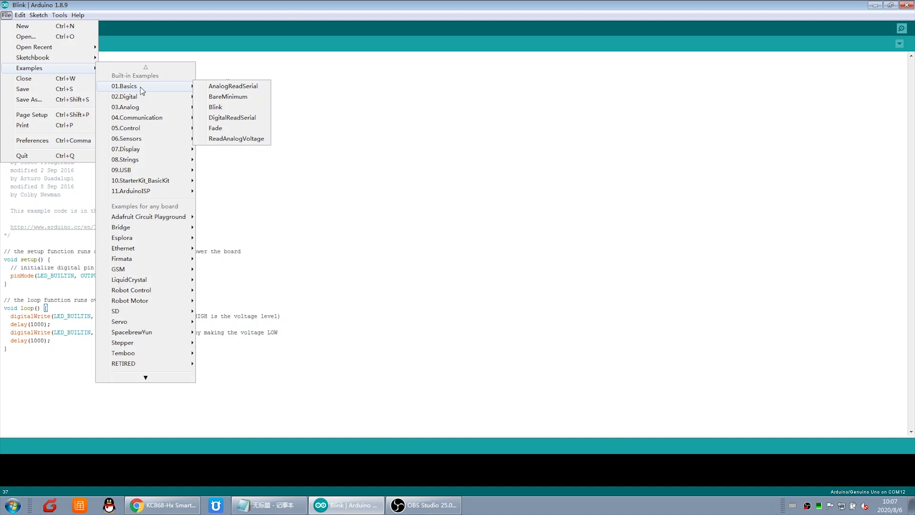
click(227, 108)
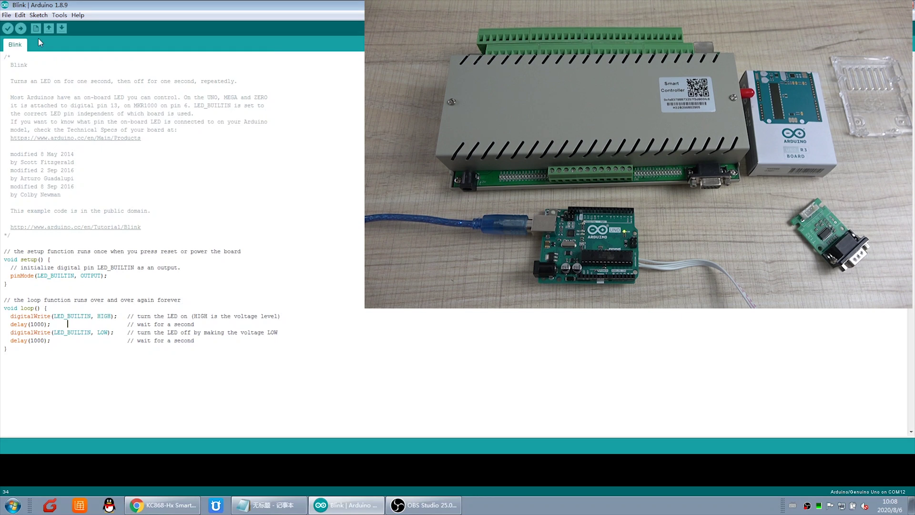
Step: Confirm under Tools that the board is Arduino Uno on port COM12
click(58, 17)
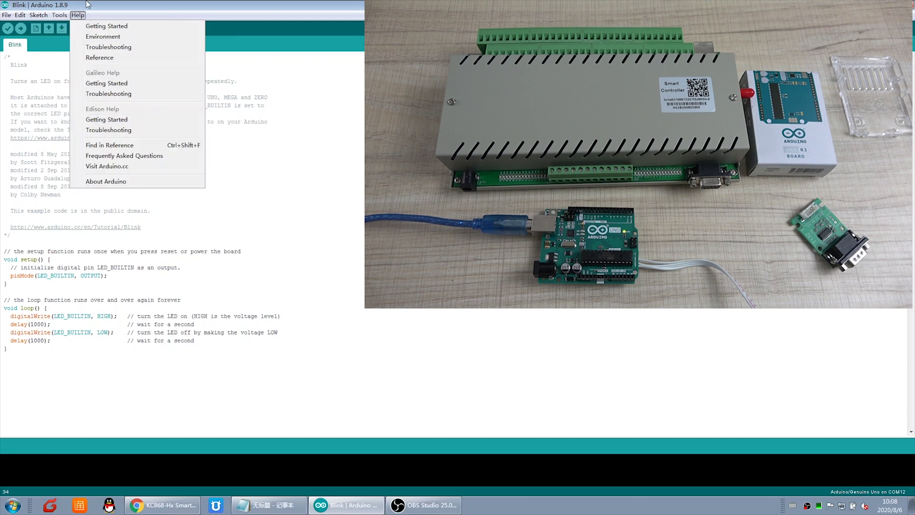
click(78, 15)
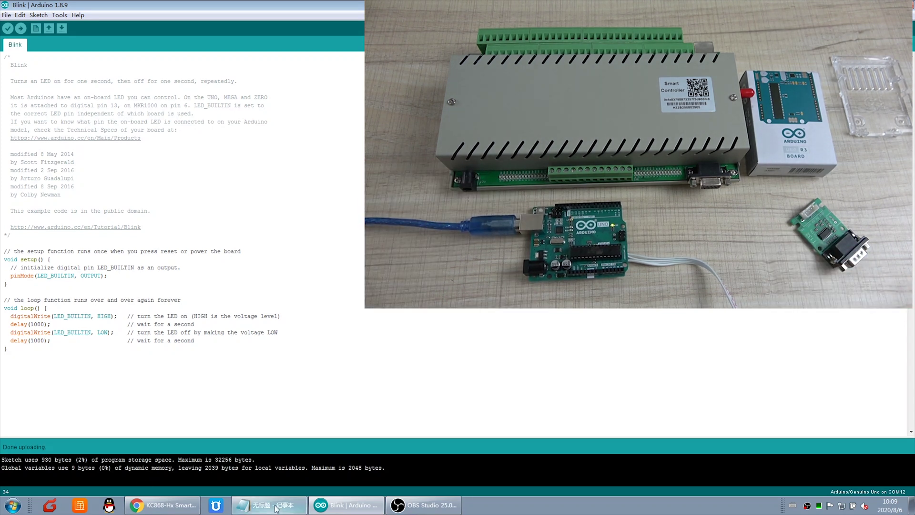
Step: Highlight the KC868-Hx RELAY-SET-255 on/off commands in Chrome, then bring up the Notepad serial code
click(236, 468)
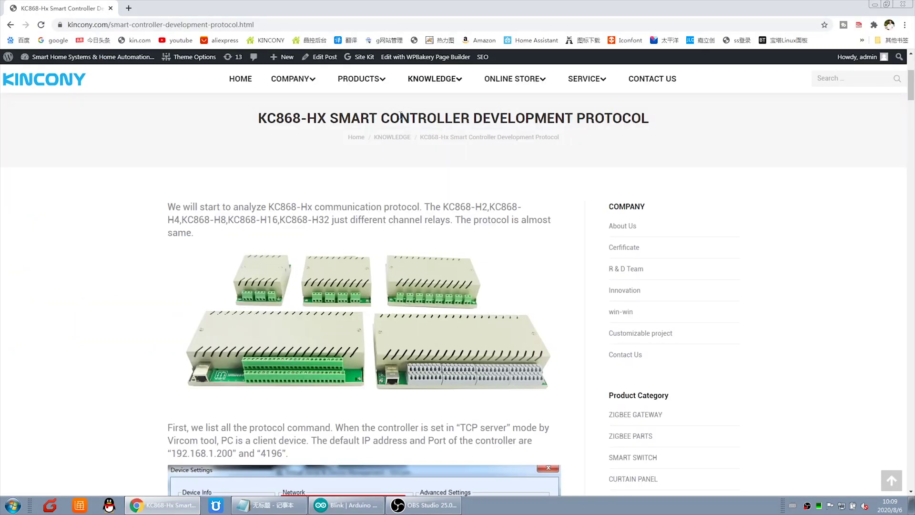
drag(400, 117, 647, 119)
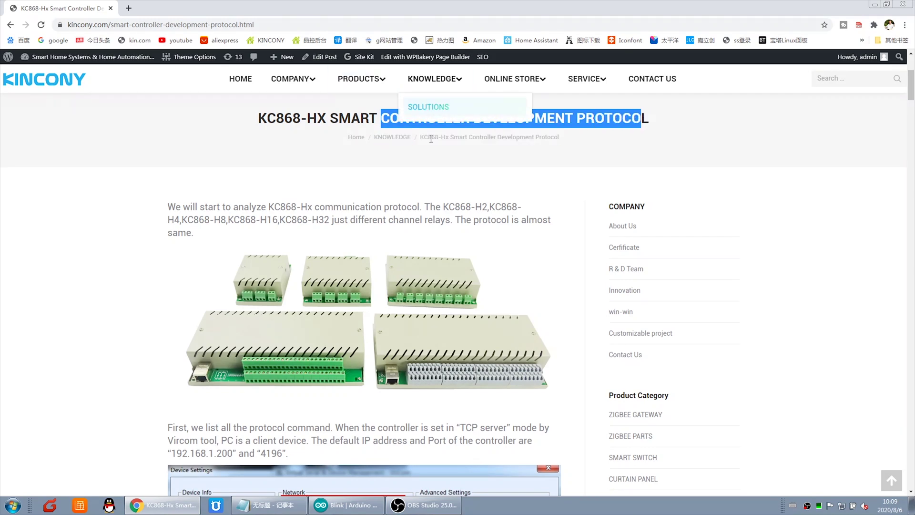
scroll(508, 259, down, 4)
scroll(501, 259, down, 4)
scroll(490, 259, down, 1)
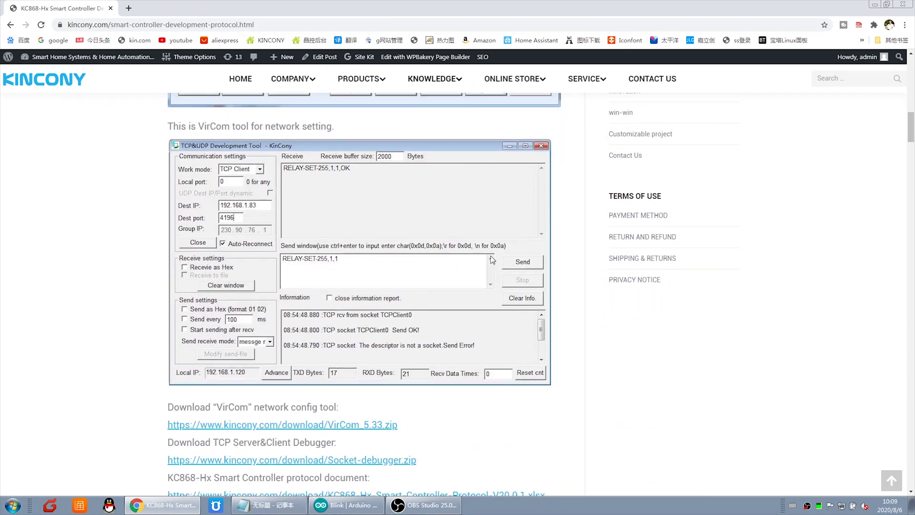
scroll(491, 257, down, 3)
scroll(477, 256, down, 1)
scroll(310, 221, down, 1)
scroll(309, 222, up, 2)
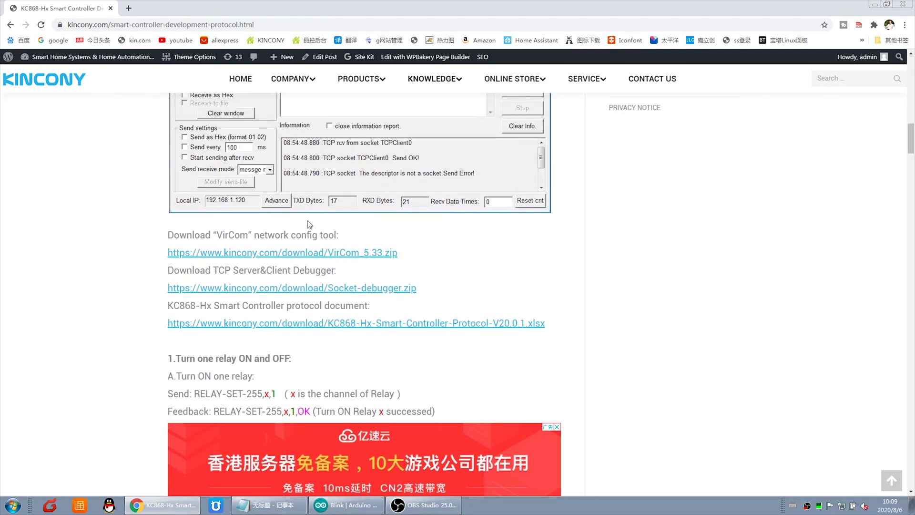
scroll(307, 225, up, 1)
scroll(309, 259, down, 1)
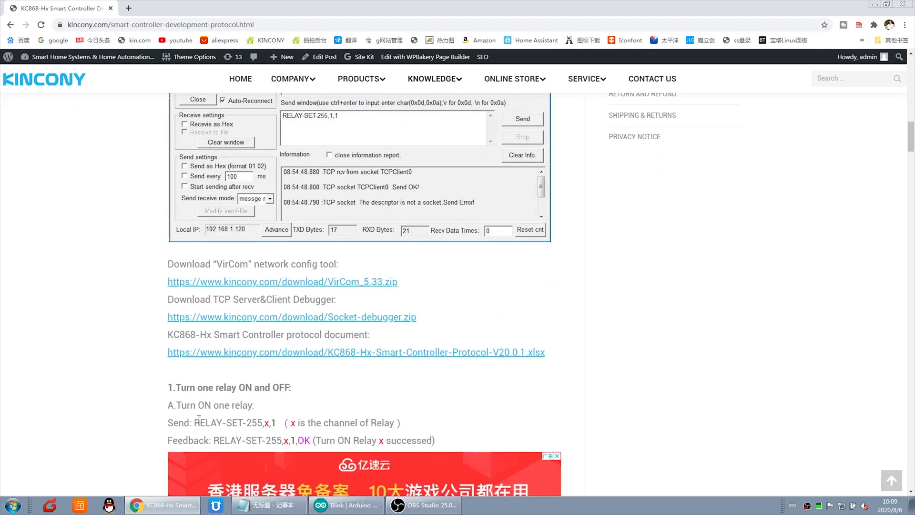
drag(203, 424, 280, 423)
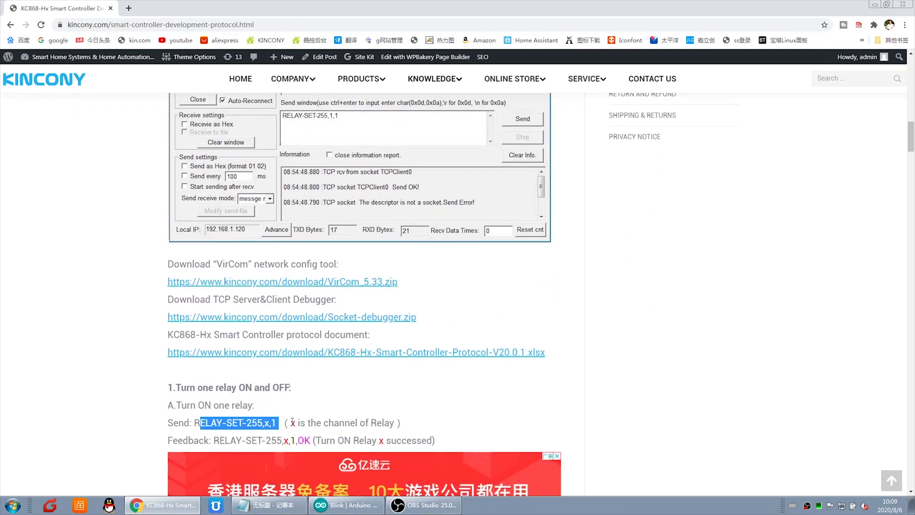
scroll(286, 429, down, 2)
scroll(307, 383, down, 2)
scroll(300, 372, down, 2)
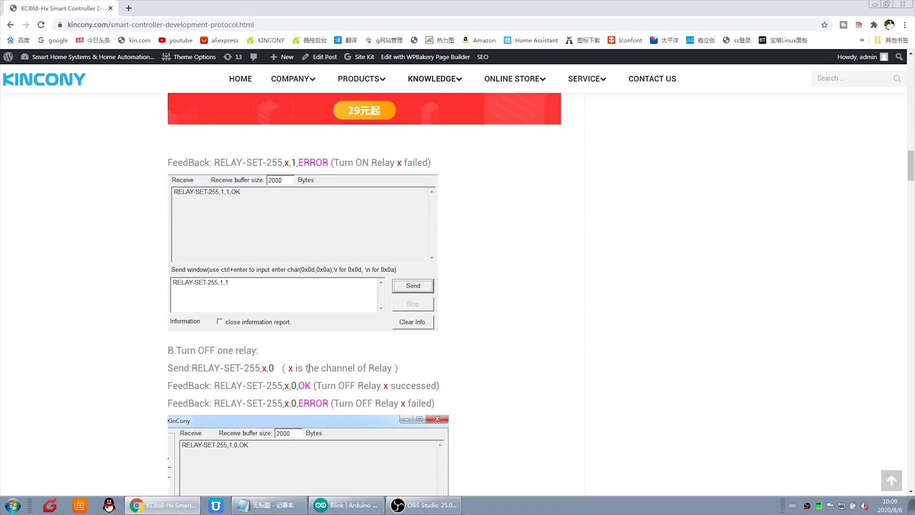
scroll(280, 350, down, 1)
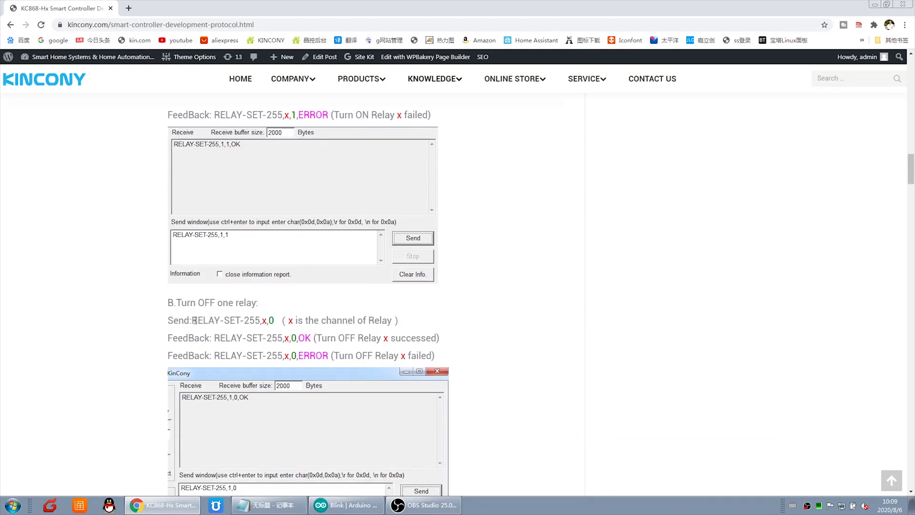
drag(193, 320, 263, 323)
click(416, 404)
click(268, 504)
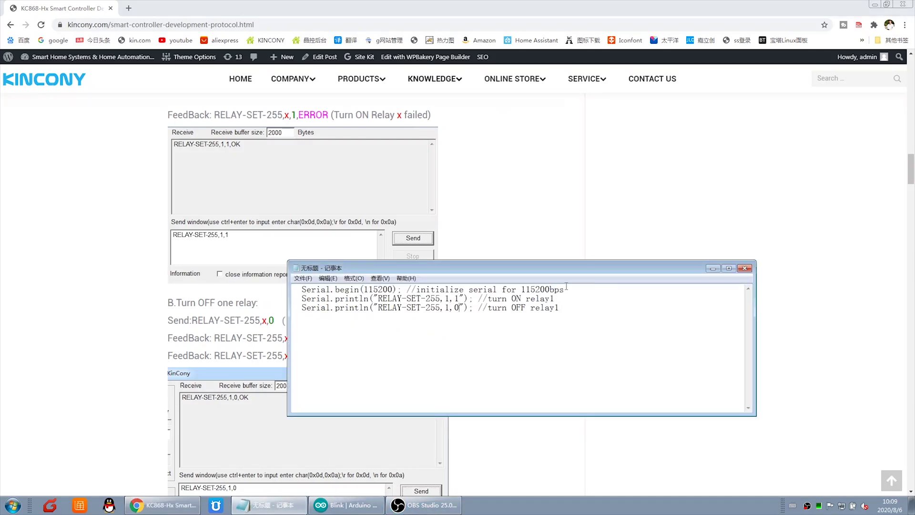
Step: Copy Serial.begin(115200) from Notepad onto a new line after pinMode in setup
drag(575, 289, 316, 289)
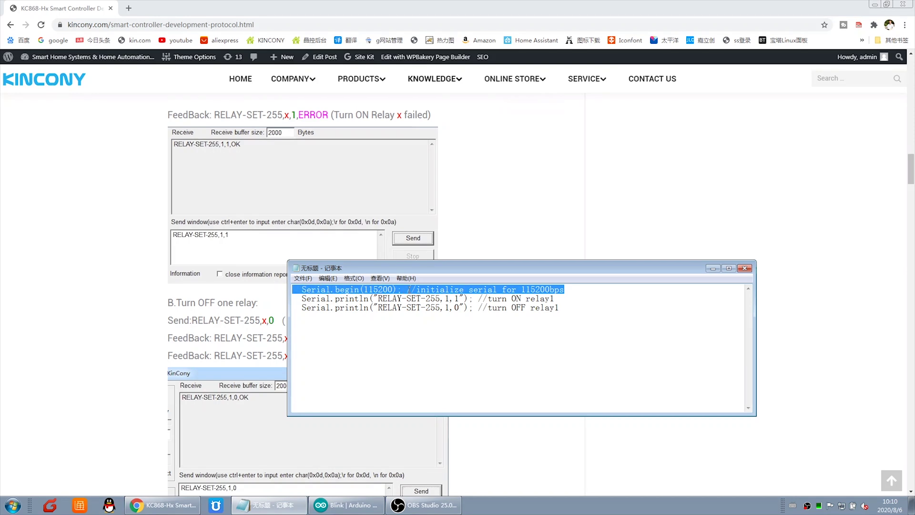
click(349, 505)
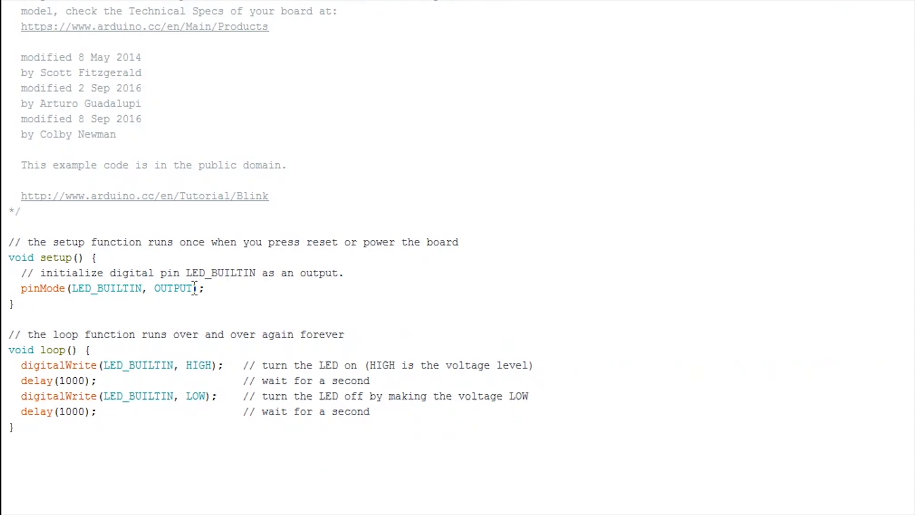
key(Return)
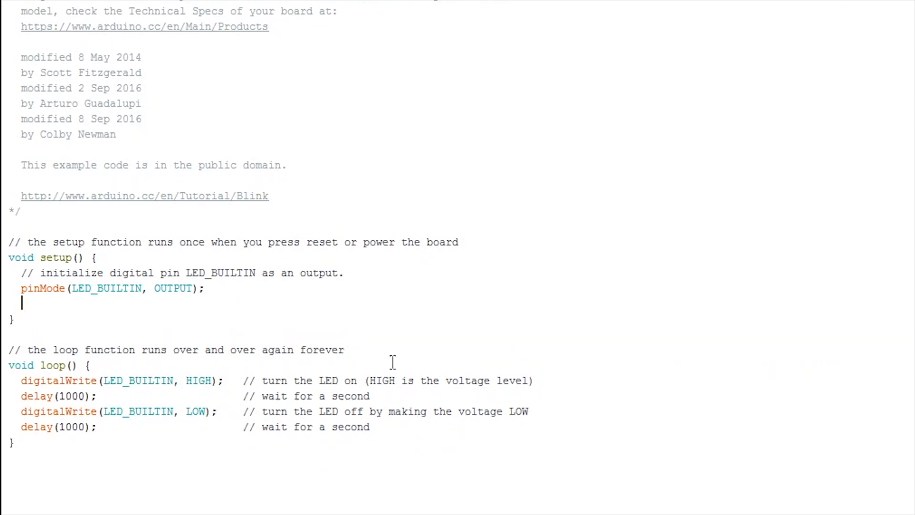
key(ctrl+v)
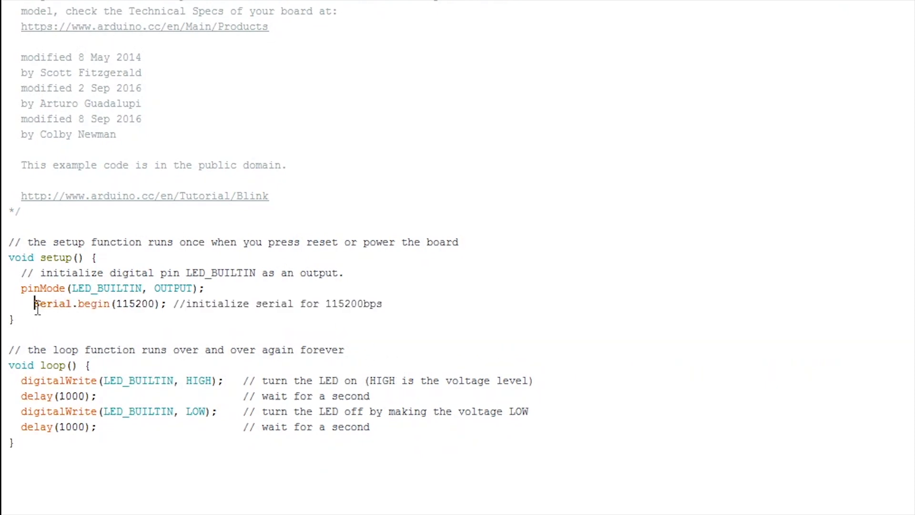
key(BackSpace)
key(BackSpace)
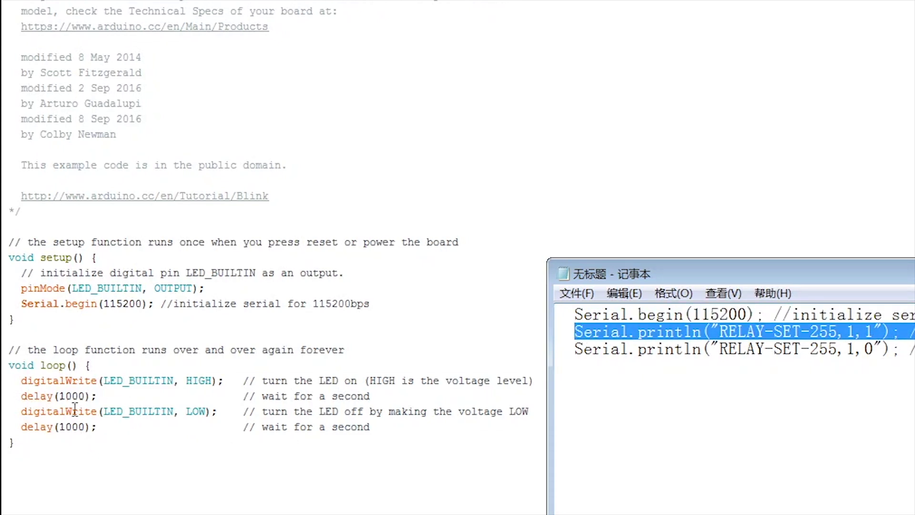
Step: Paste the RELAY-SET-255,1,1 println line below the digitalWrite HIGH line
click(106, 383)
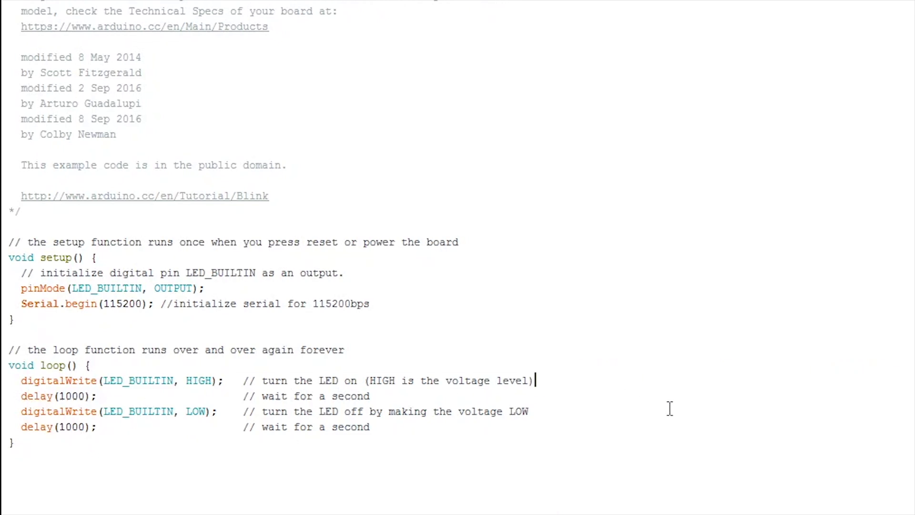
key(Return)
key(ctrl+v)
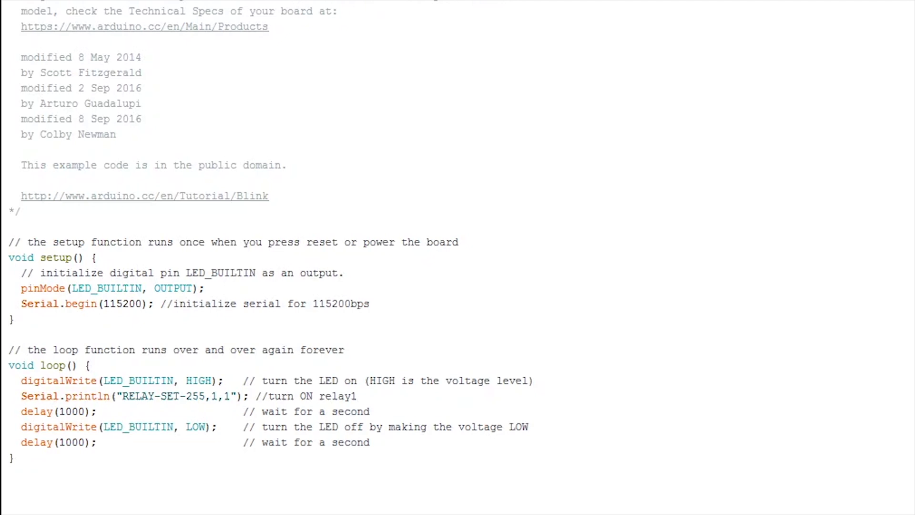
Step: Copy Serial.println("RELAY-SET-255,1,0") from Notepad to below the digitalWrite LOW line
click(721, 512)
drag(911, 350, 576, 351)
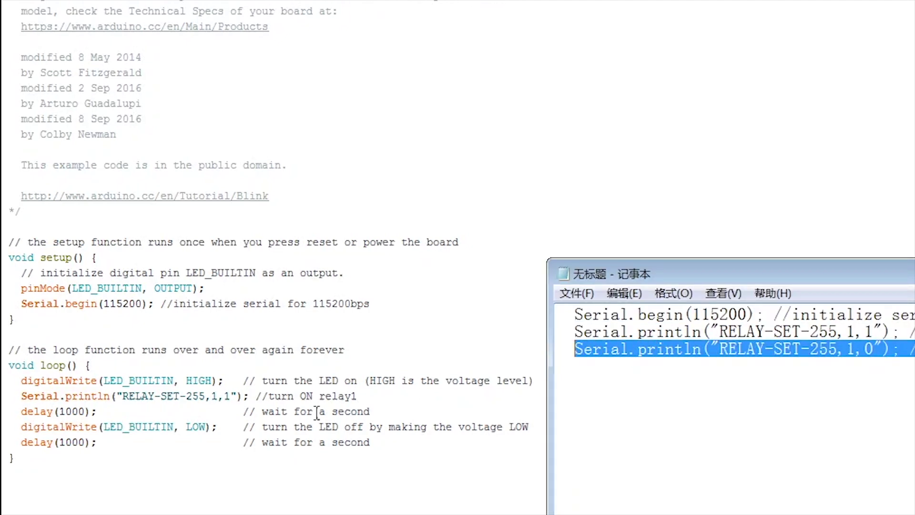
click(244, 427)
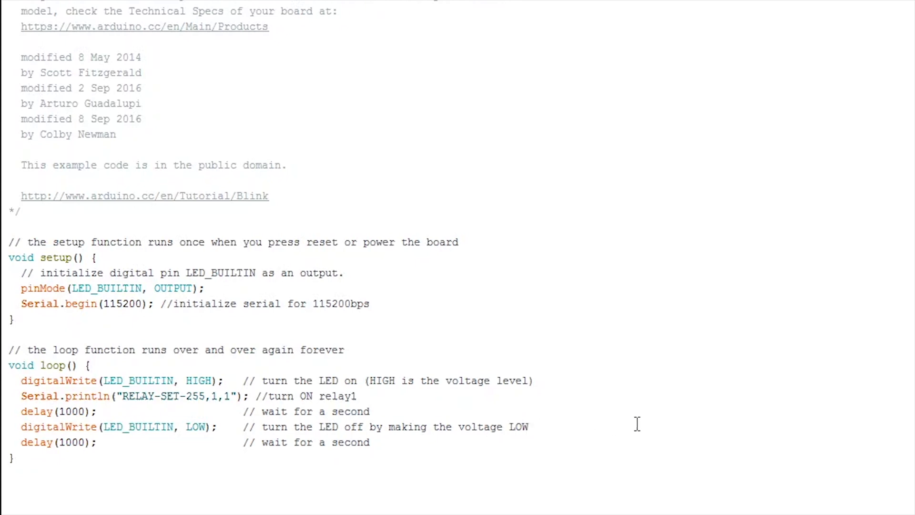
key(Return)
text(Serial.println("RELAY-SET-255,1,0"); //turn OFF relay1)
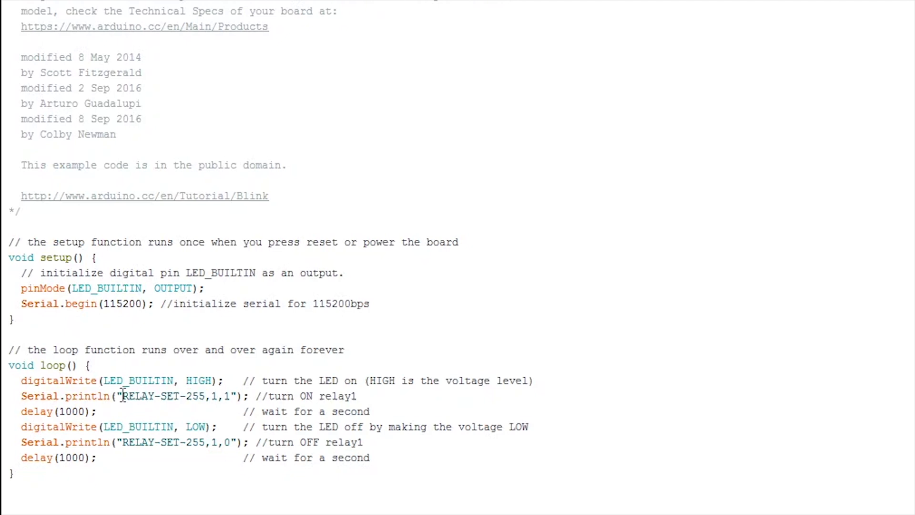
drag(122, 396, 188, 395)
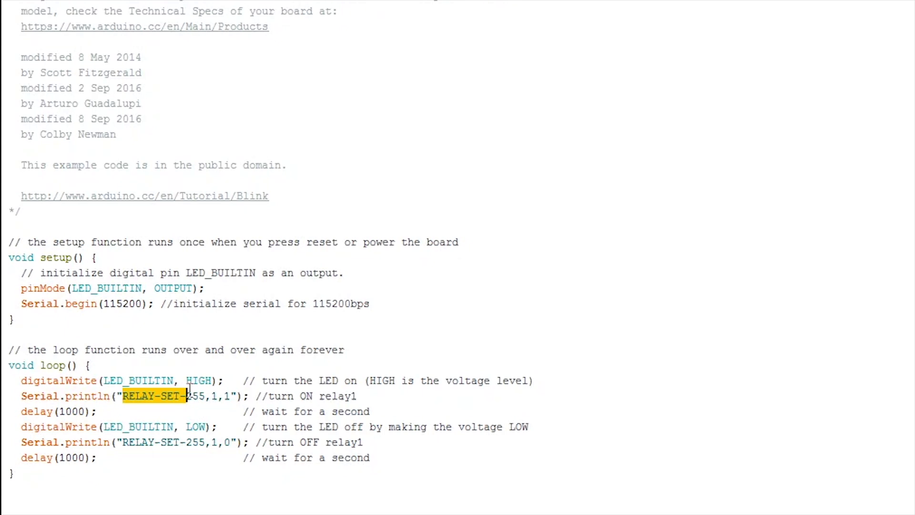
click(215, 395)
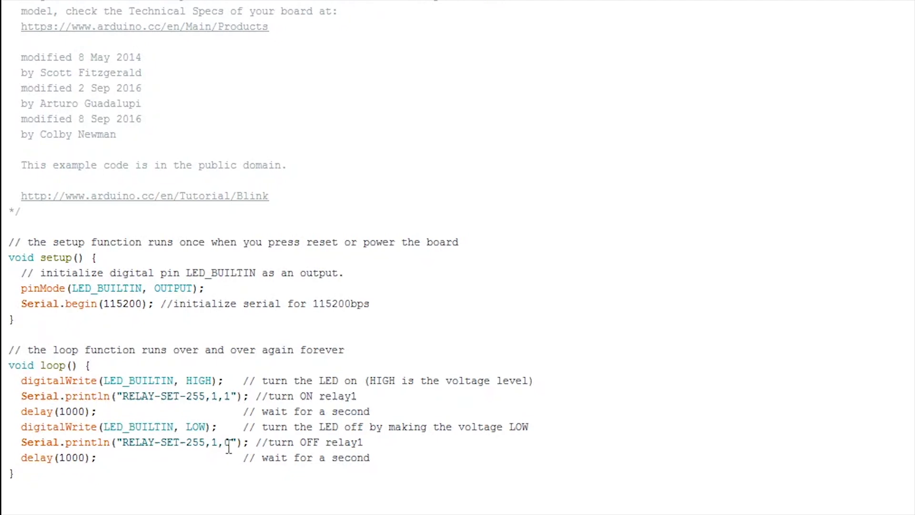
Step: Upload the sketch with both relay print lines to the Arduino Uno
click(21, 31)
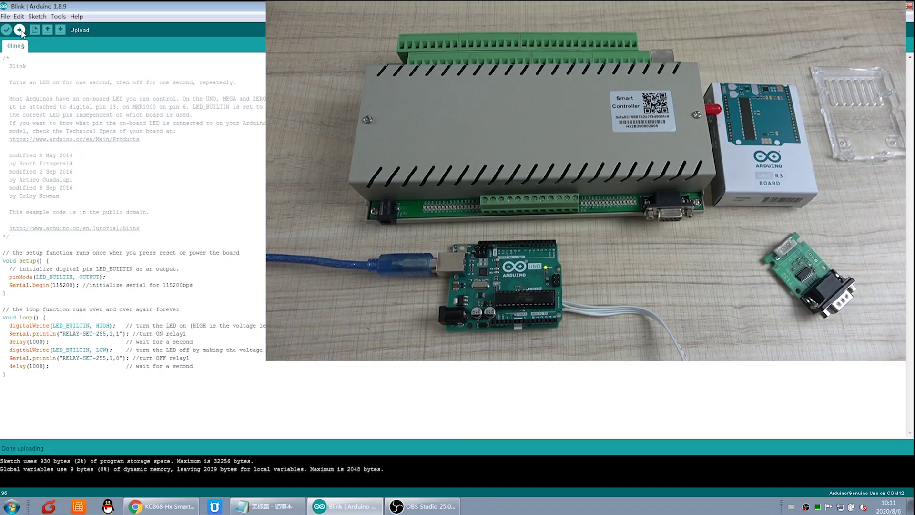